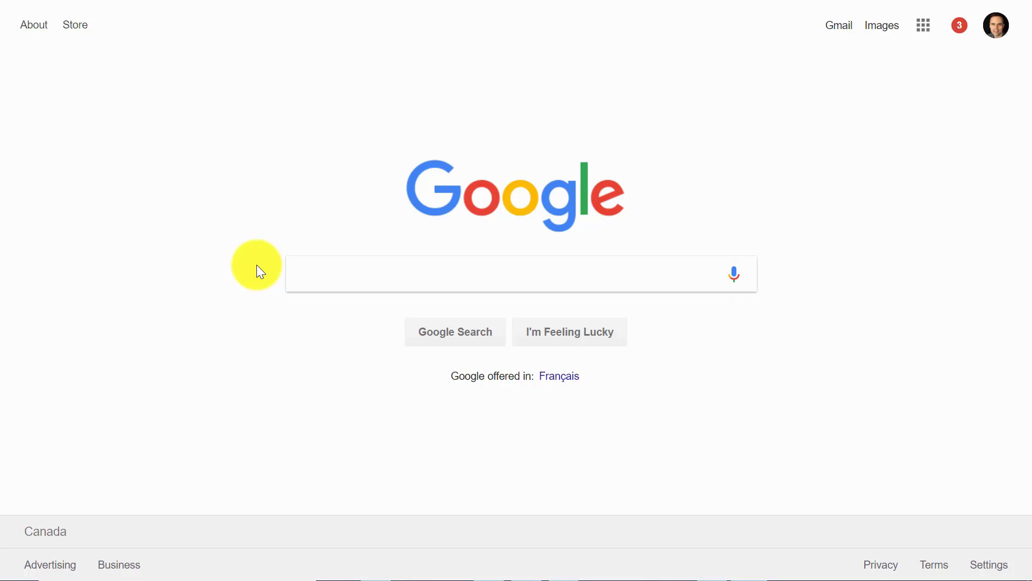
Step: Search Google for 'trello how to' to bring up autocomplete suggestions
{"action": "left_click", "coordinate": [331, 271]}
{"action": "type", "text": "trel"}
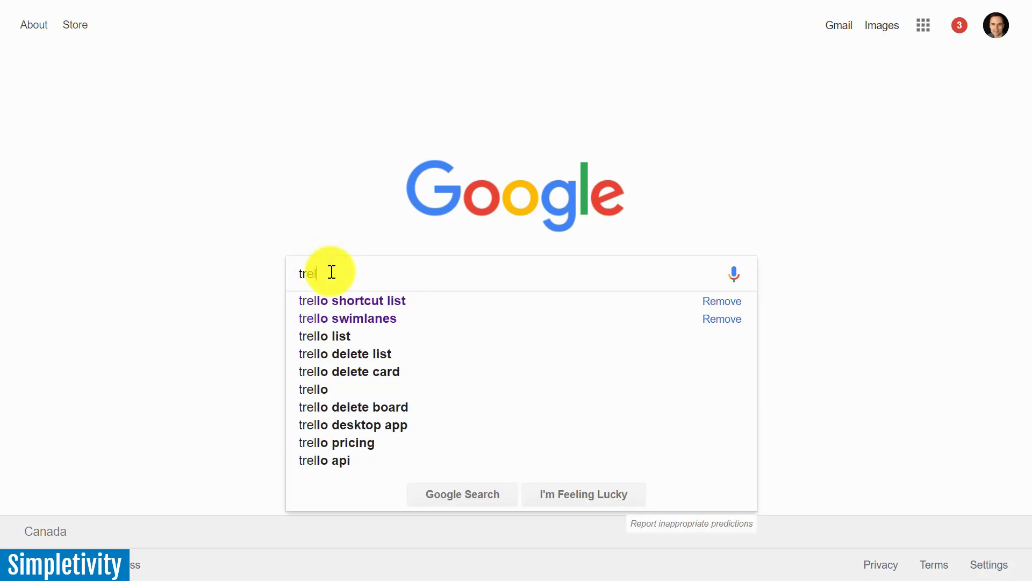
{"action": "type", "text": "lo how"}
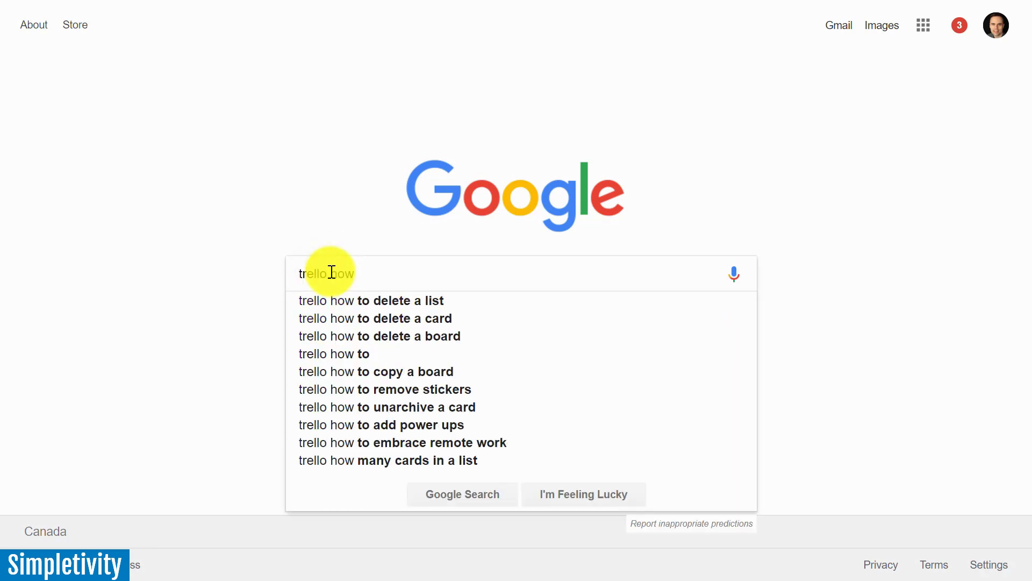
{"action": "type", "text": " to"}
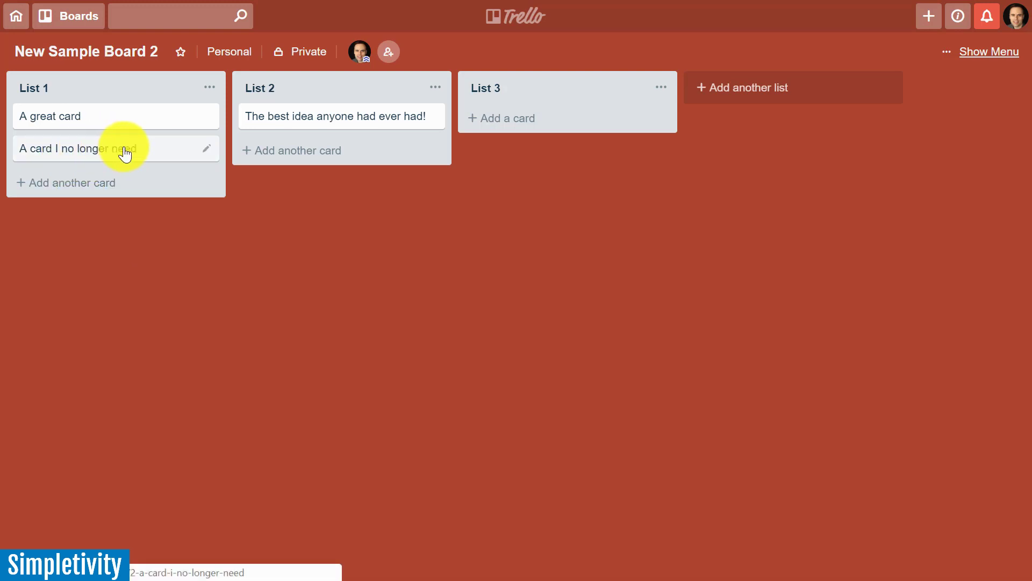
Step: Preview quick edit for 'A card I no longer need' in List 1, then dismiss it
{"action": "left_click", "coordinate": [205, 150]}
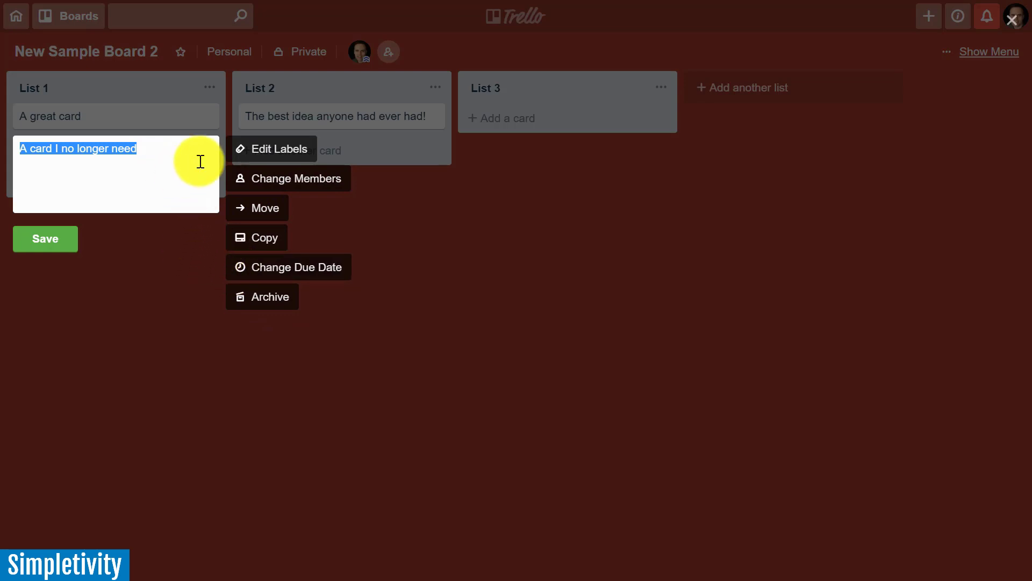
{"action": "left_click", "coordinate": [202, 293]}
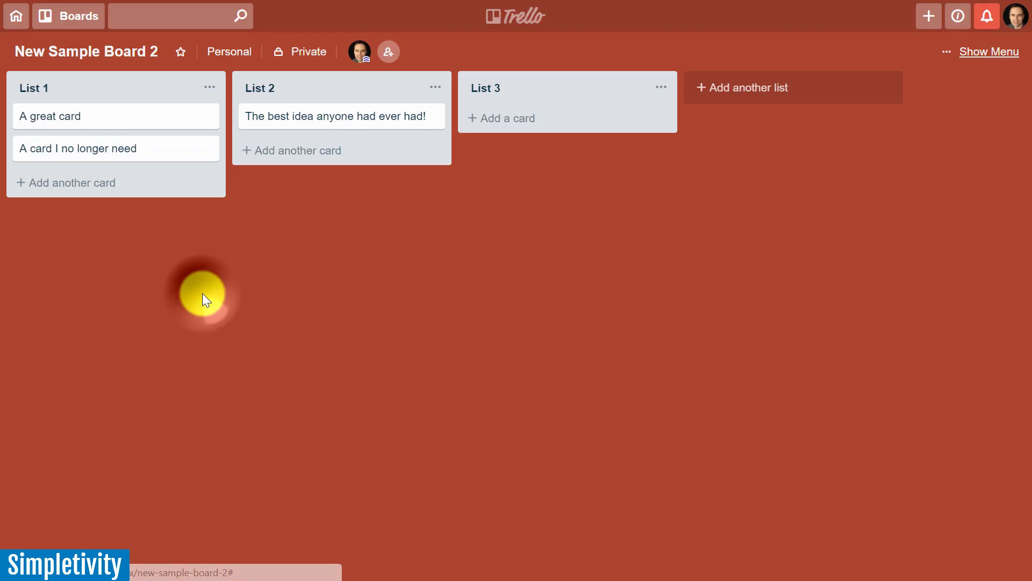
Step: Archive 'A card I no longer need', then delete it permanently and confirm
{"action": "left_click", "coordinate": [144, 146]}
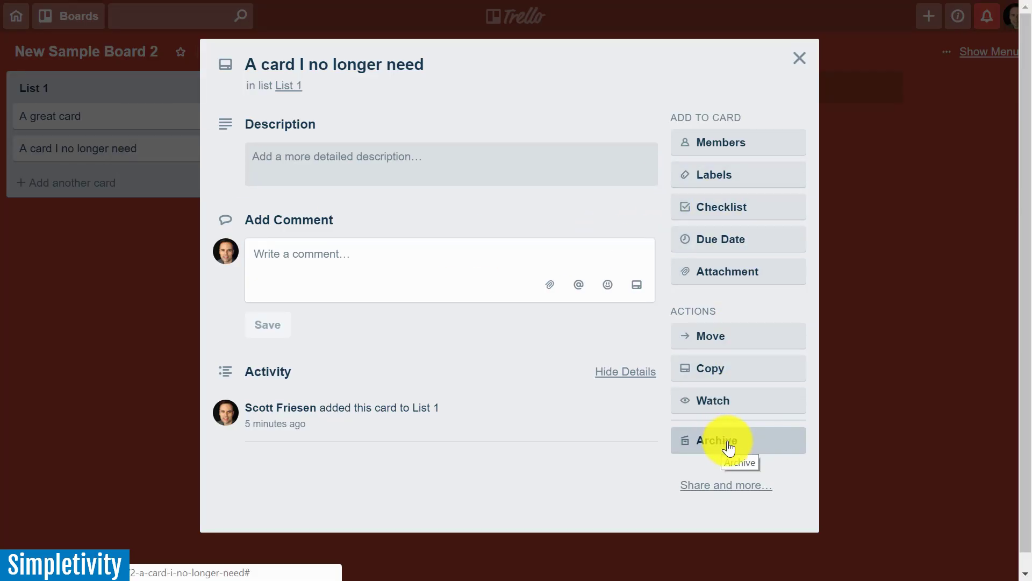
{"action": "left_click", "coordinate": [709, 445]}
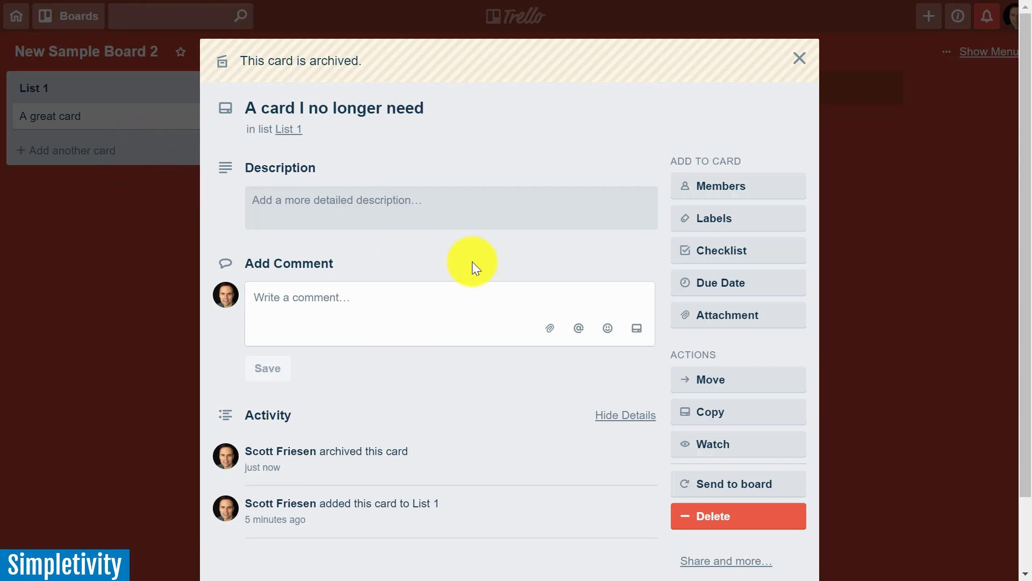
{"action": "scroll", "coordinate": [540, 279], "scroll_direction": "down", "scroll_amount": 2}
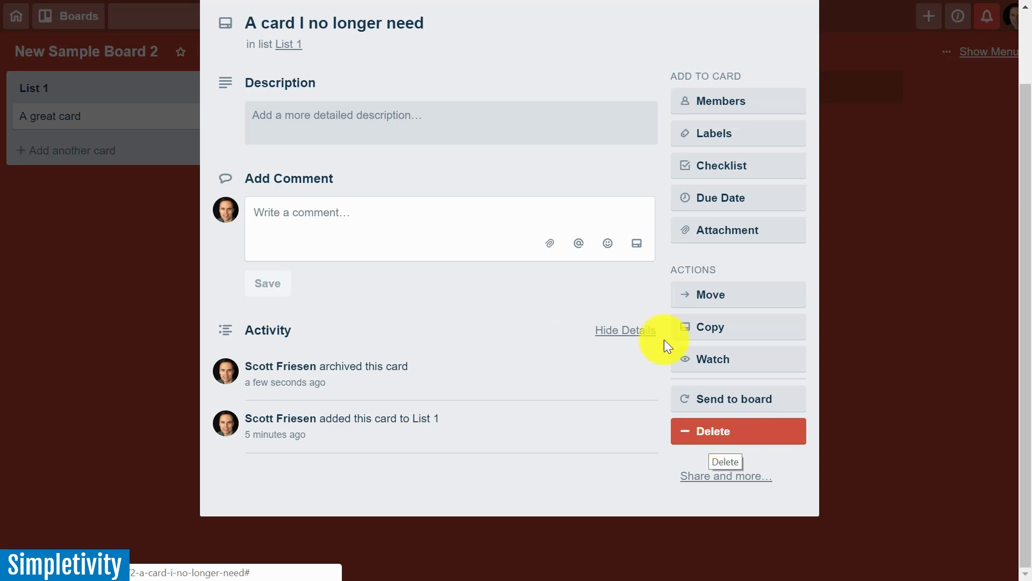
{"action": "left_click", "coordinate": [744, 432]}
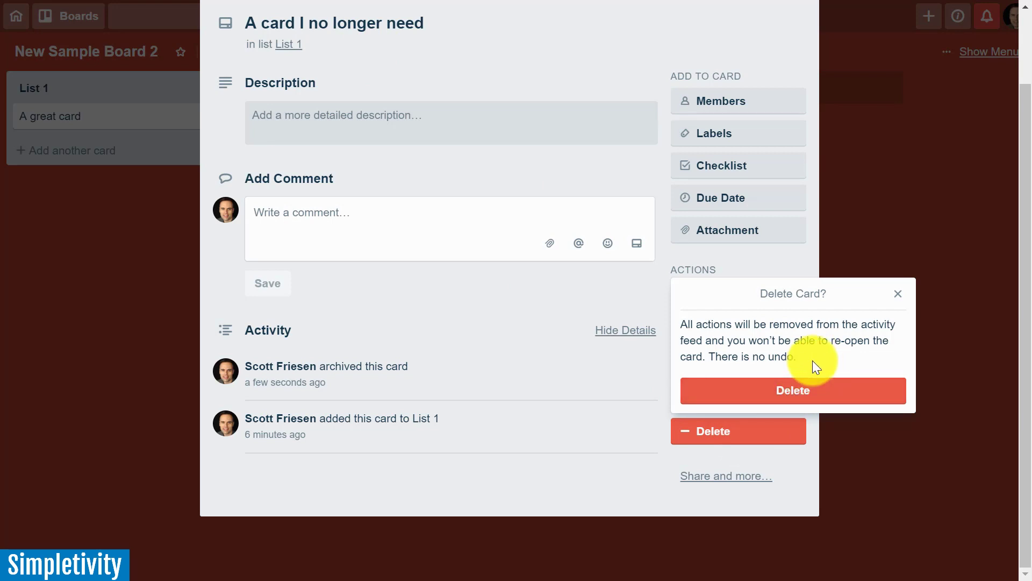
{"action": "left_click", "coordinate": [788, 397]}
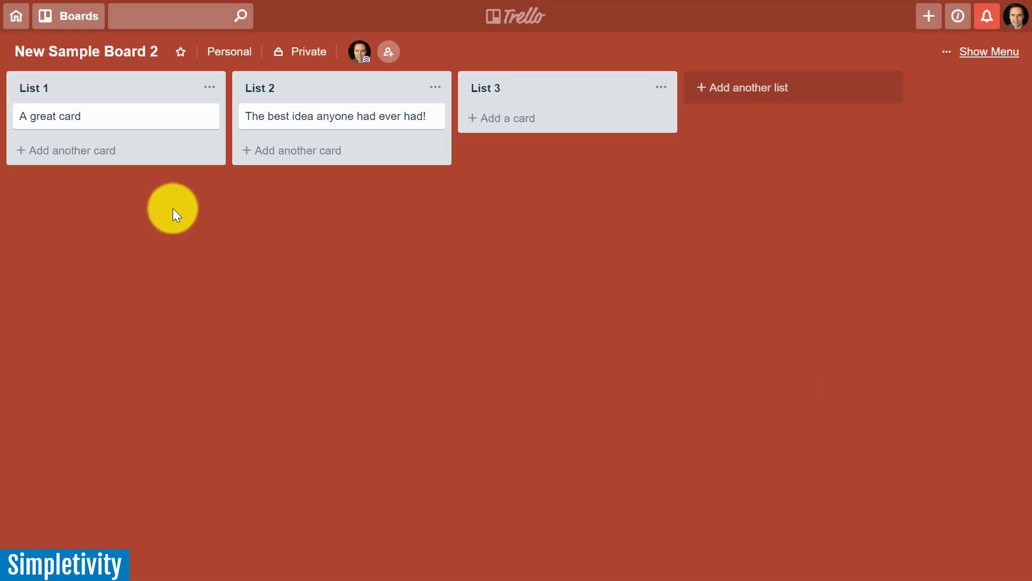
Step: Archive 'A great card' from its detail view and close the card
{"action": "left_click", "coordinate": [138, 120]}
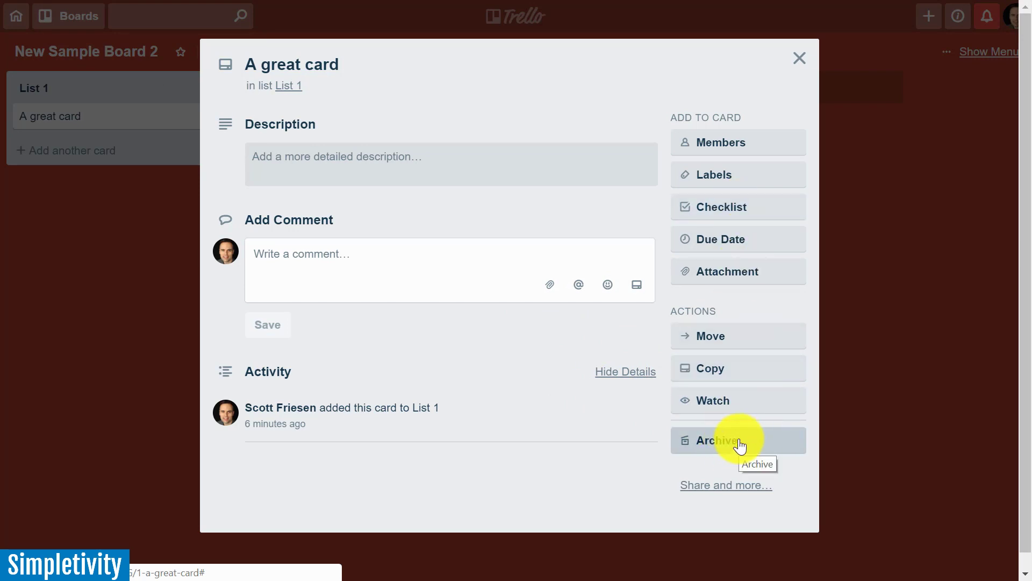
{"action": "left_click", "coordinate": [724, 438]}
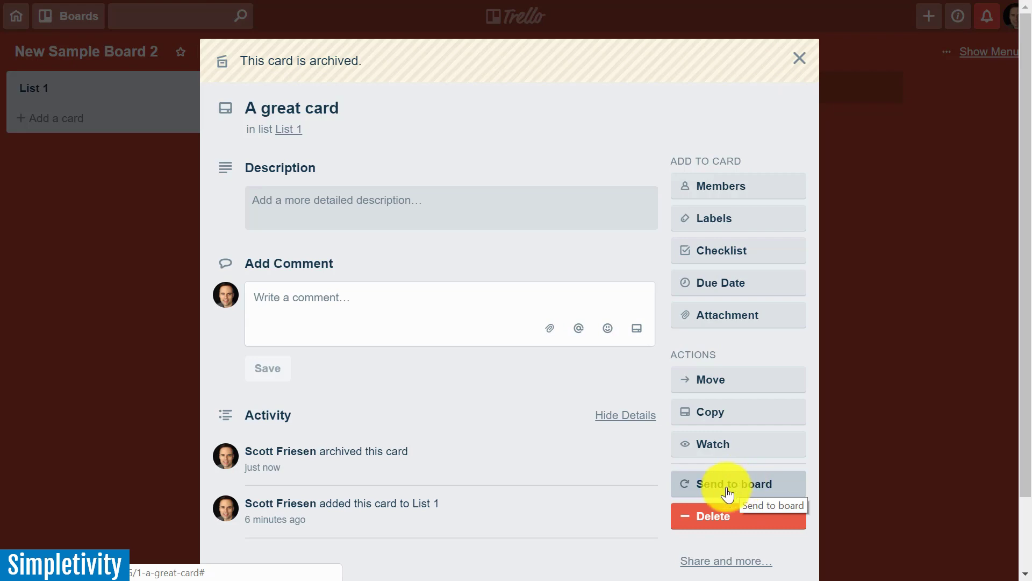
{"action": "left_click", "coordinate": [799, 62]}
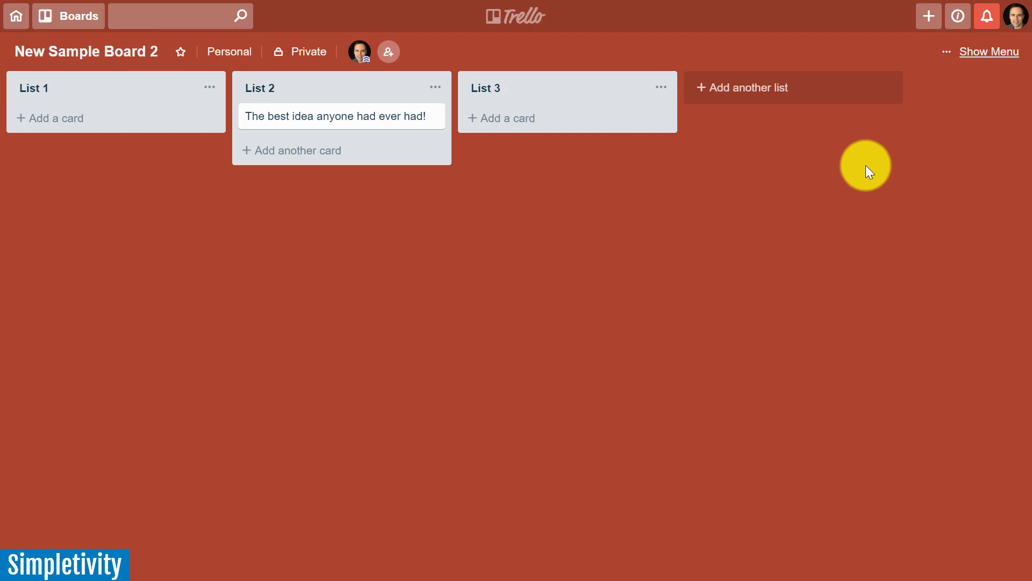
Step: Open 'A great card' from the menu's activity feed, send it to List 1, then re-archive it
{"action": "left_click", "coordinate": [988, 52]}
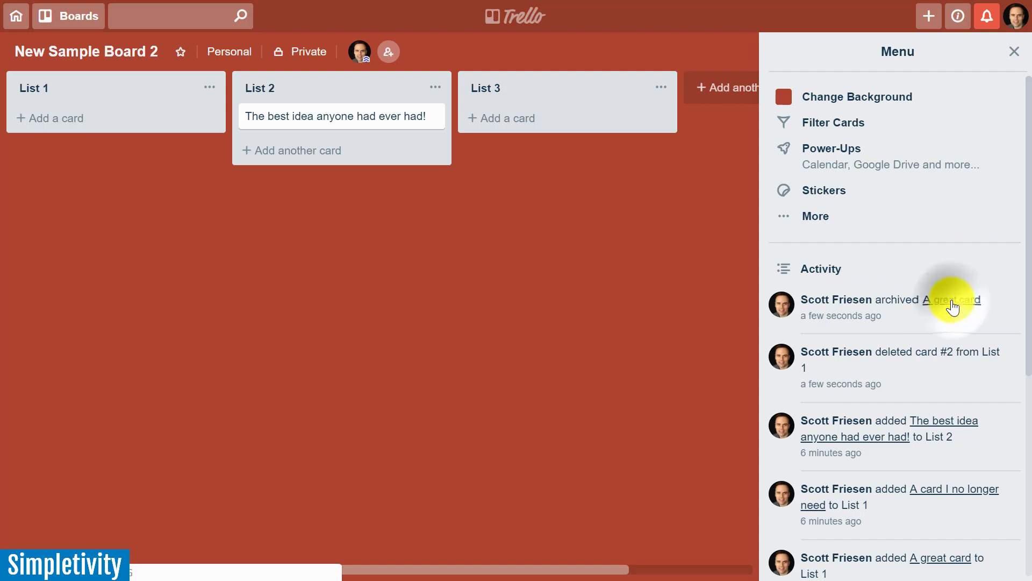
{"action": "left_click", "coordinate": [952, 301]}
{"action": "scroll", "coordinate": [564, 243], "scroll_direction": "down", "scroll_amount": 2}
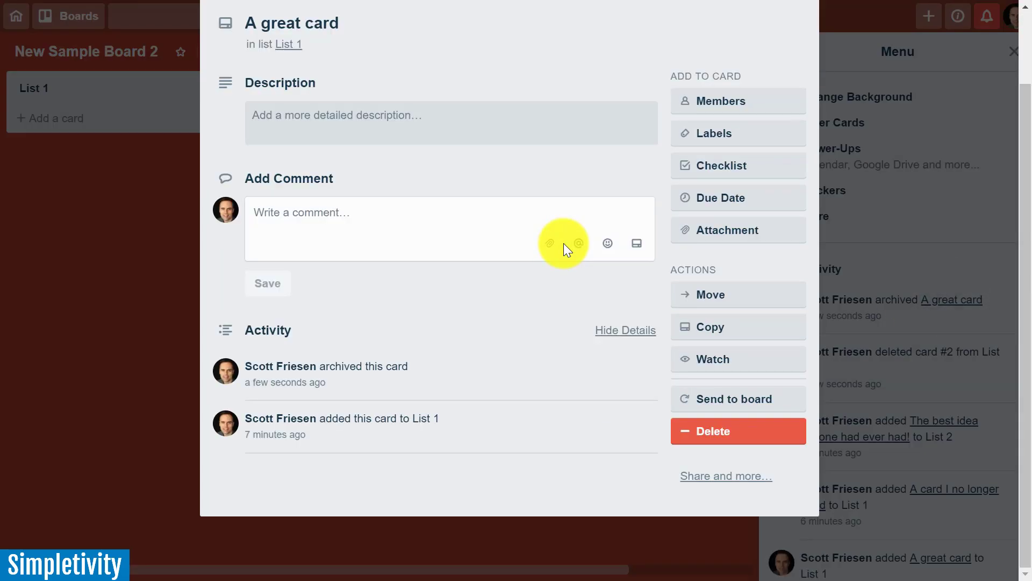
{"action": "left_click", "coordinate": [763, 400]}
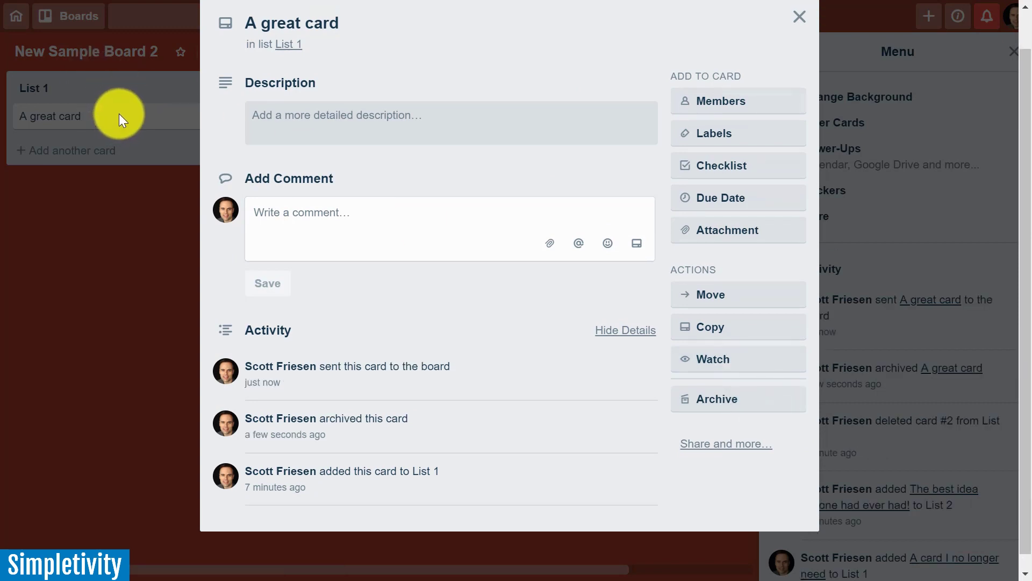
{"action": "left_click", "coordinate": [730, 401]}
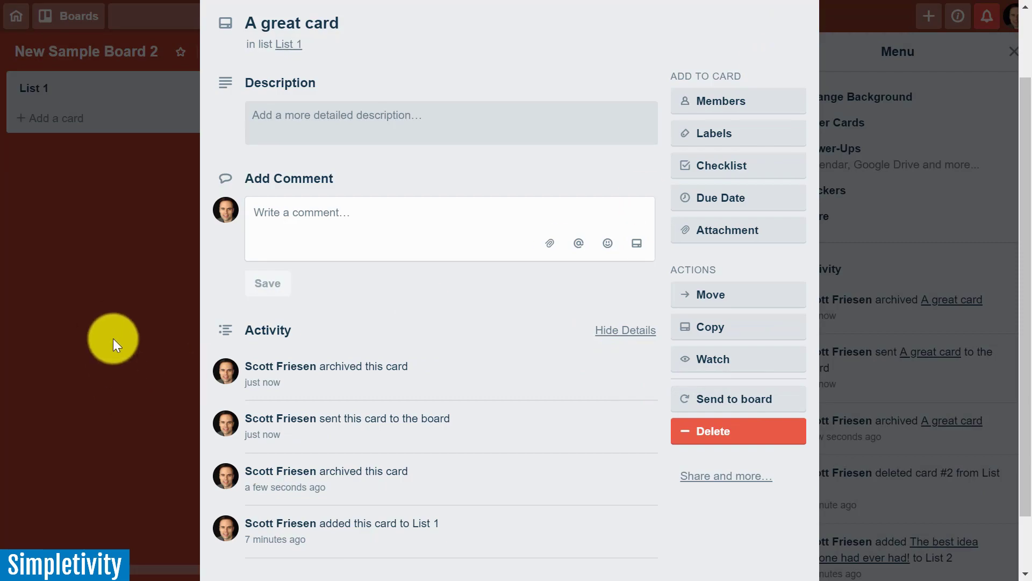
{"action": "left_click", "coordinate": [113, 342]}
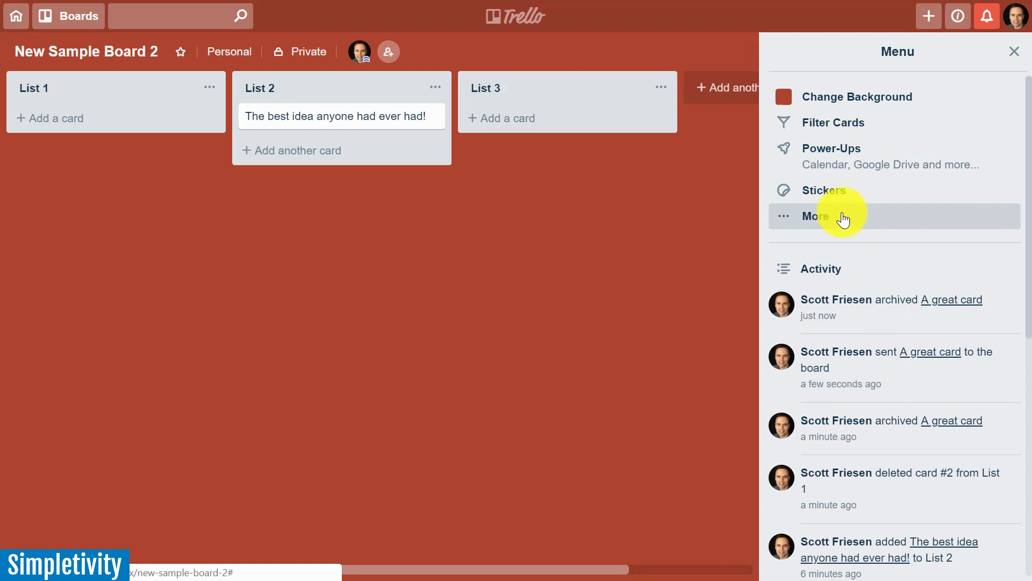
Step: Open Archived Items under the board's More options and send 'A great card' back to the board
{"action": "left_click", "coordinate": [842, 218]}
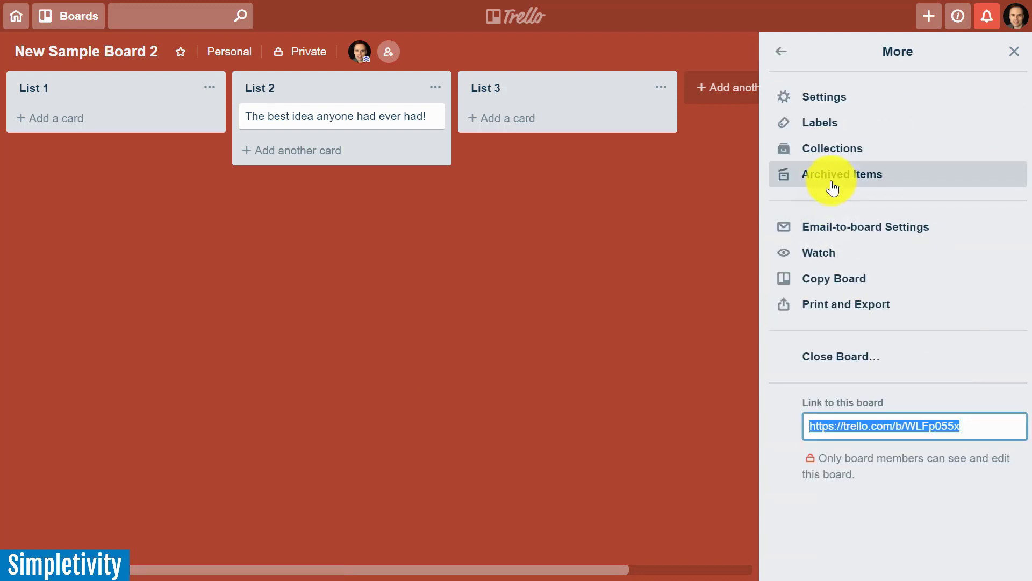
{"action": "left_click", "coordinate": [897, 176]}
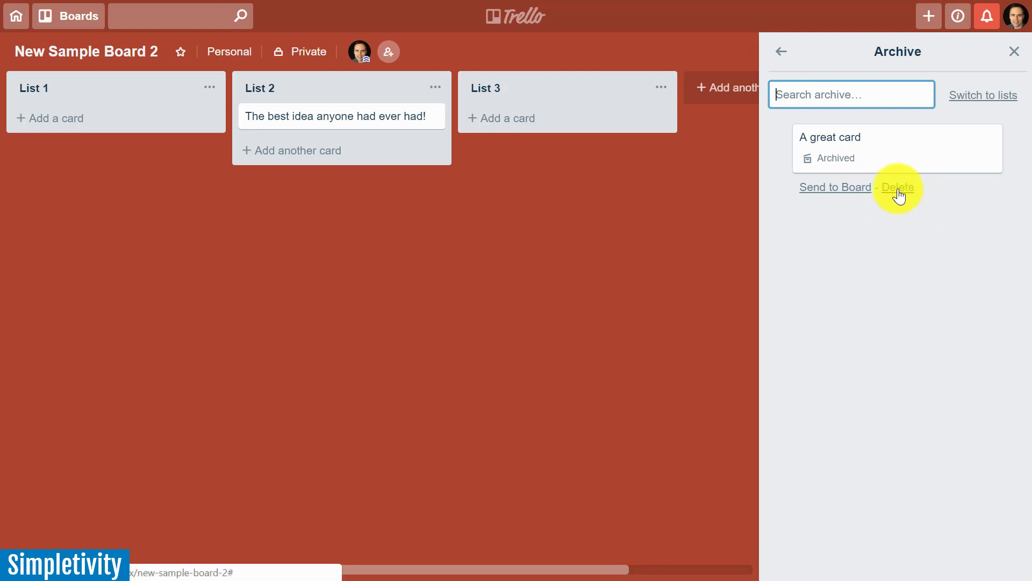
{"action": "left_click", "coordinate": [845, 191]}
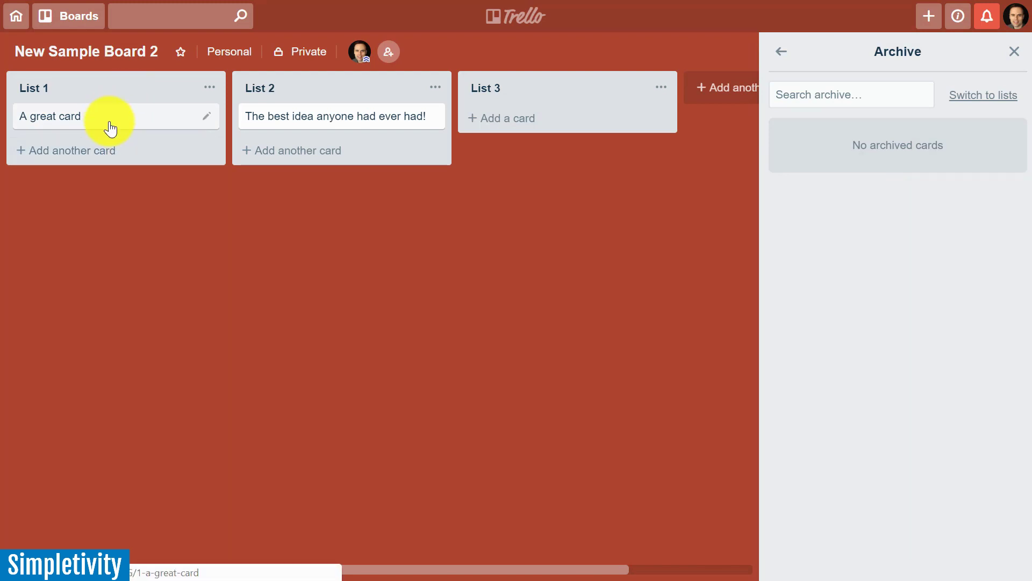
Step: Close the Archive panel and open the actions menu for List 2
{"action": "left_click", "coordinate": [1015, 52]}
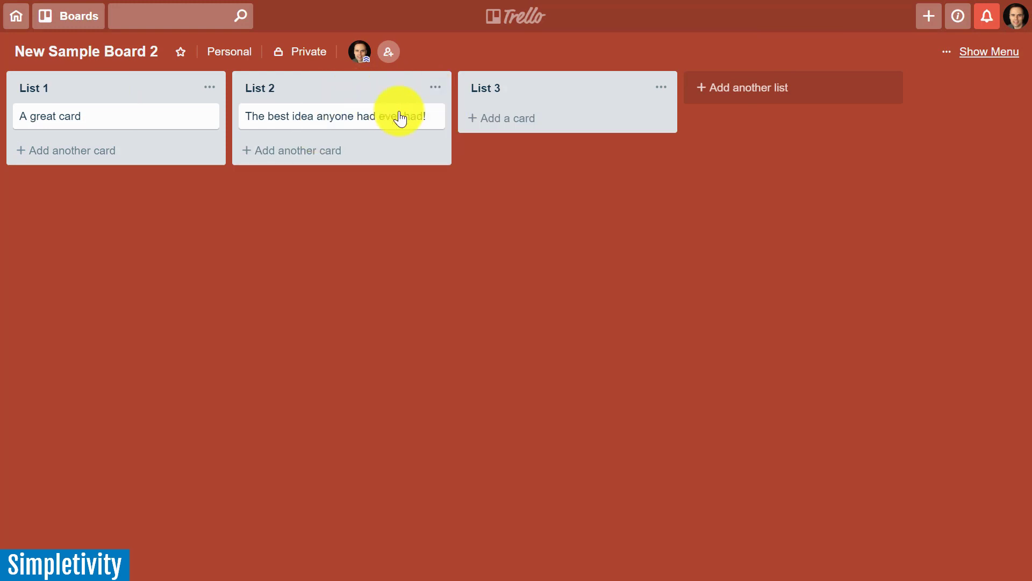
{"action": "left_click", "coordinate": [434, 88]}
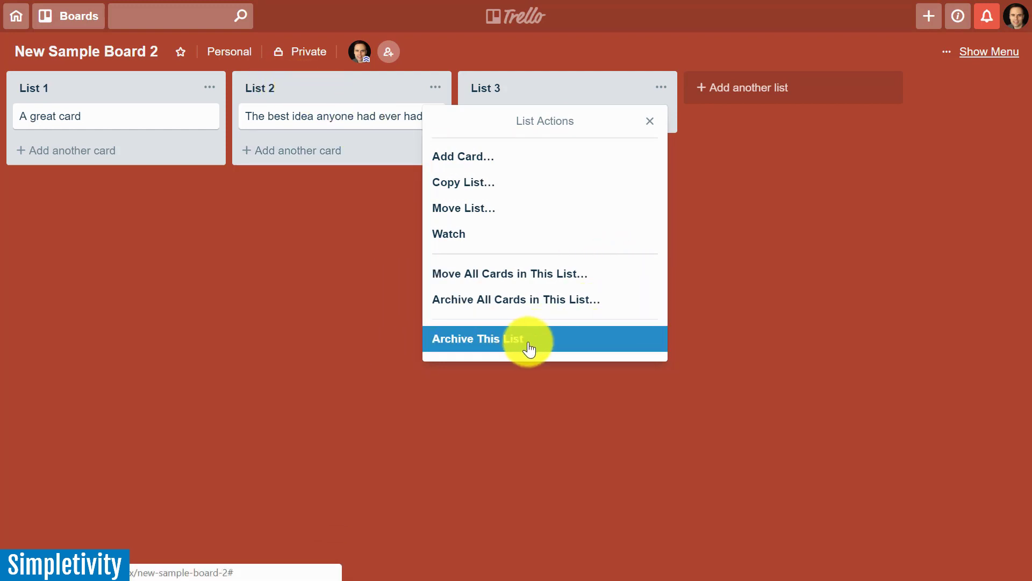
Step: Choose Archive This List for List 2
{"action": "left_click", "coordinate": [494, 343]}
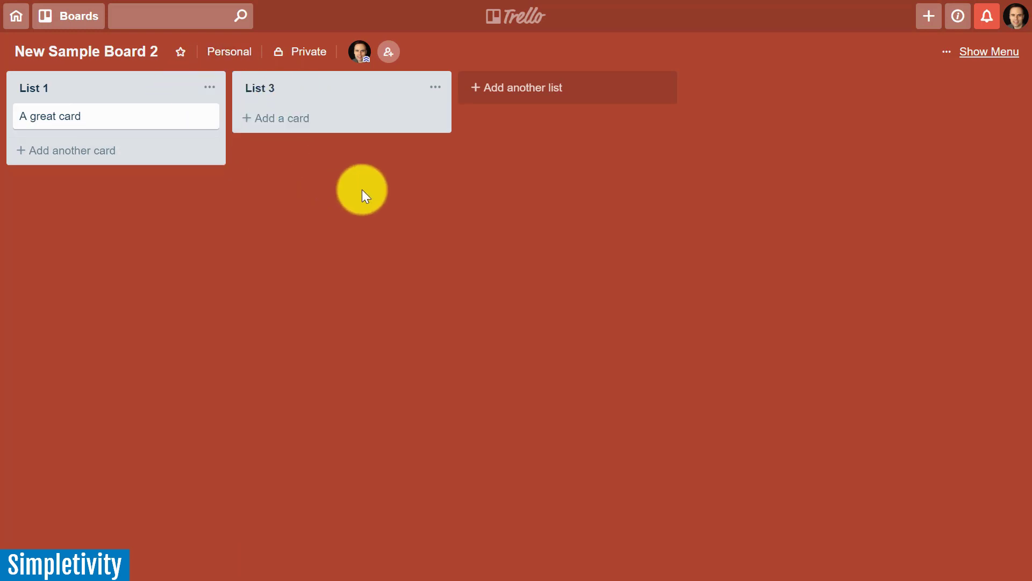
Step: Open the board's Archived Items and switch the view to archived lists, showing List 2
{"action": "left_click", "coordinate": [979, 52]}
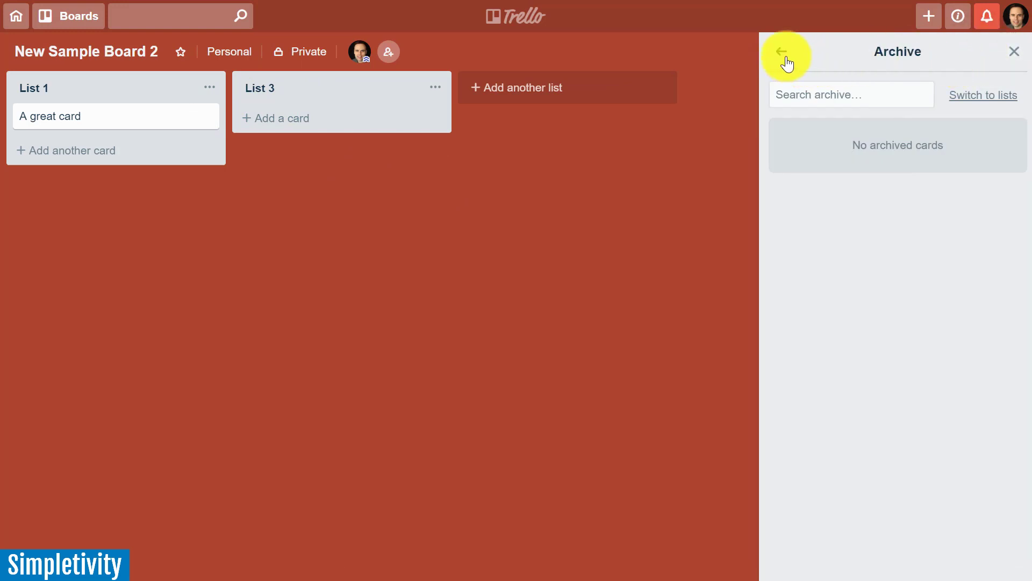
{"action": "left_click", "coordinate": [785, 59]}
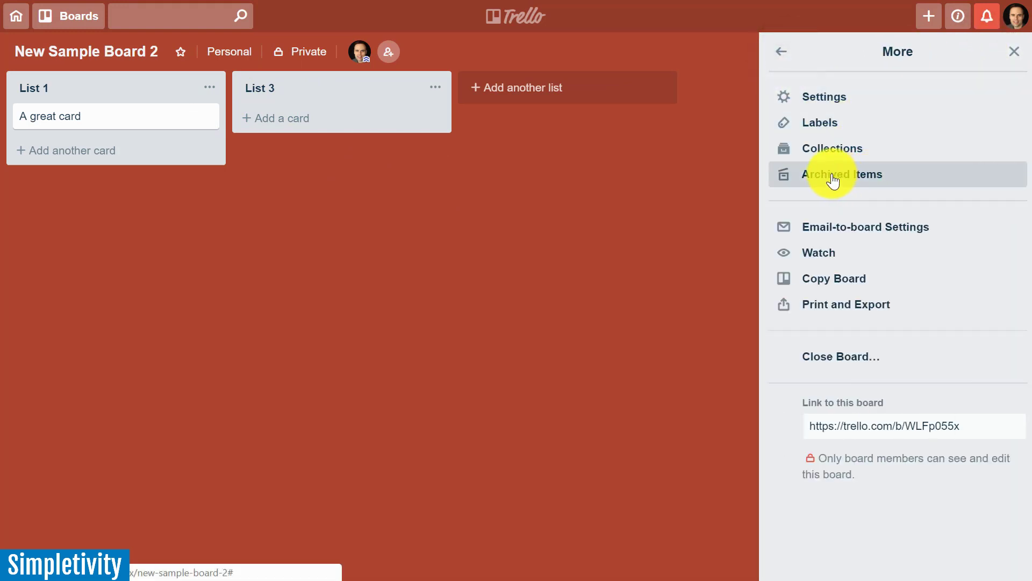
{"action": "left_click", "coordinate": [911, 175]}
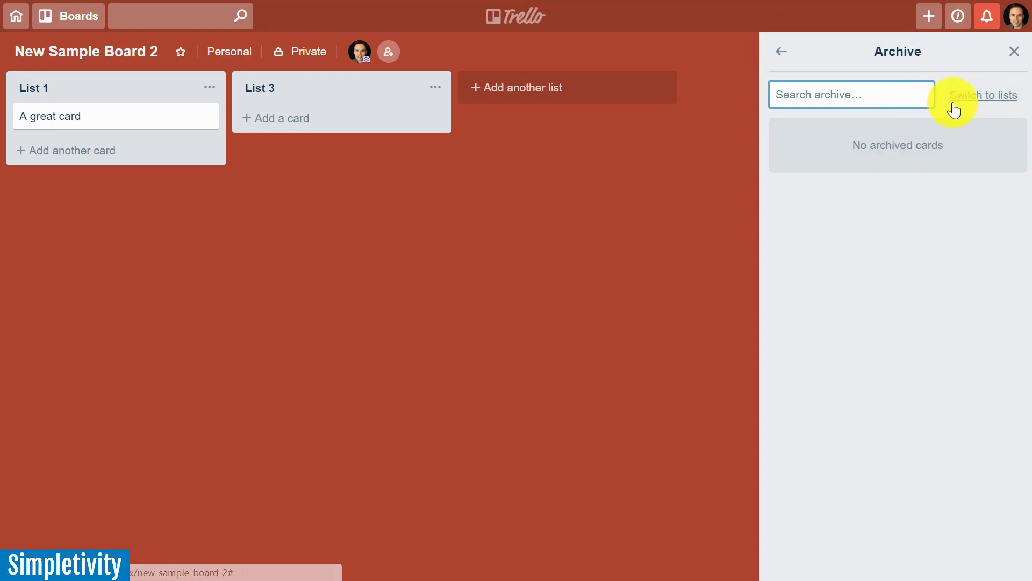
{"action": "left_click", "coordinate": [985, 101]}
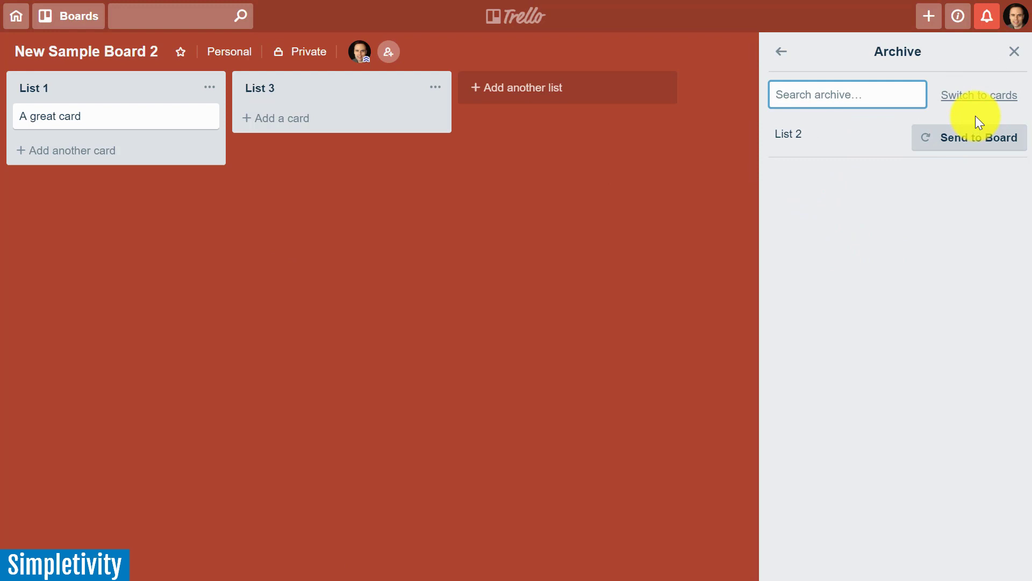
{"action": "left_click", "coordinate": [994, 98]}
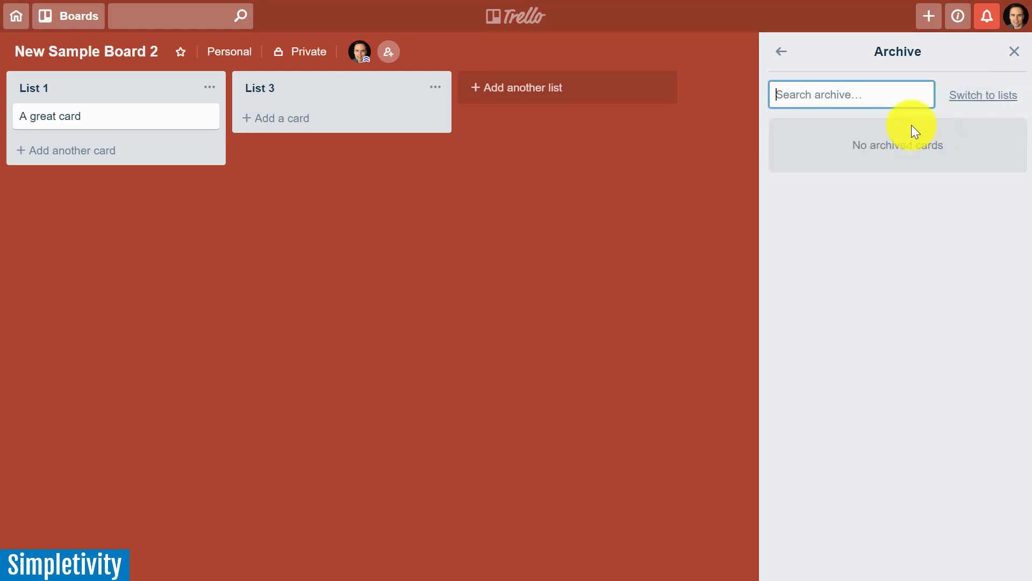
{"action": "left_click", "coordinate": [987, 101]}
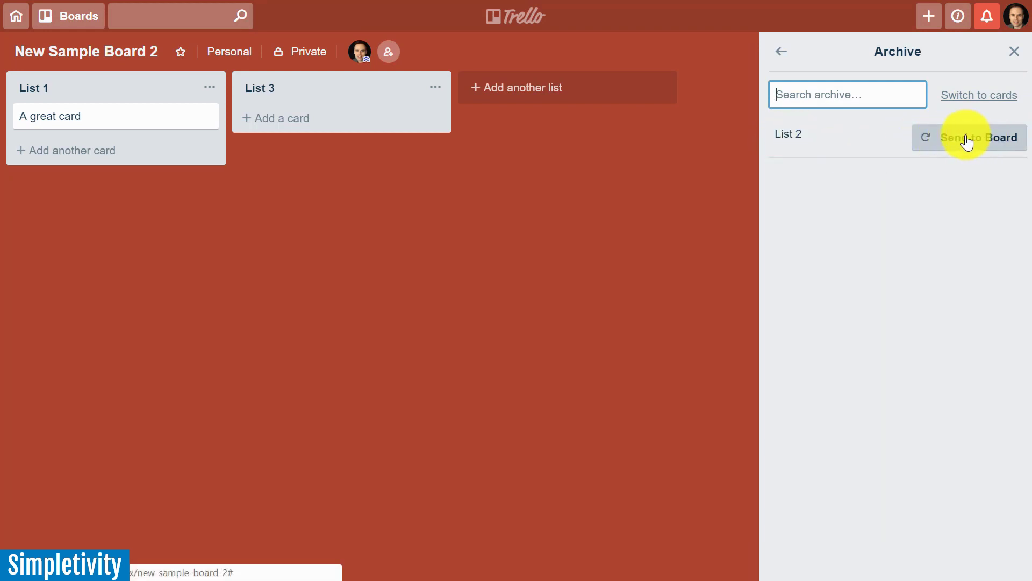
Step: Send List 2 back to the board, archive it again, and return the sidebar to Menu
{"action": "left_click", "coordinate": [984, 141]}
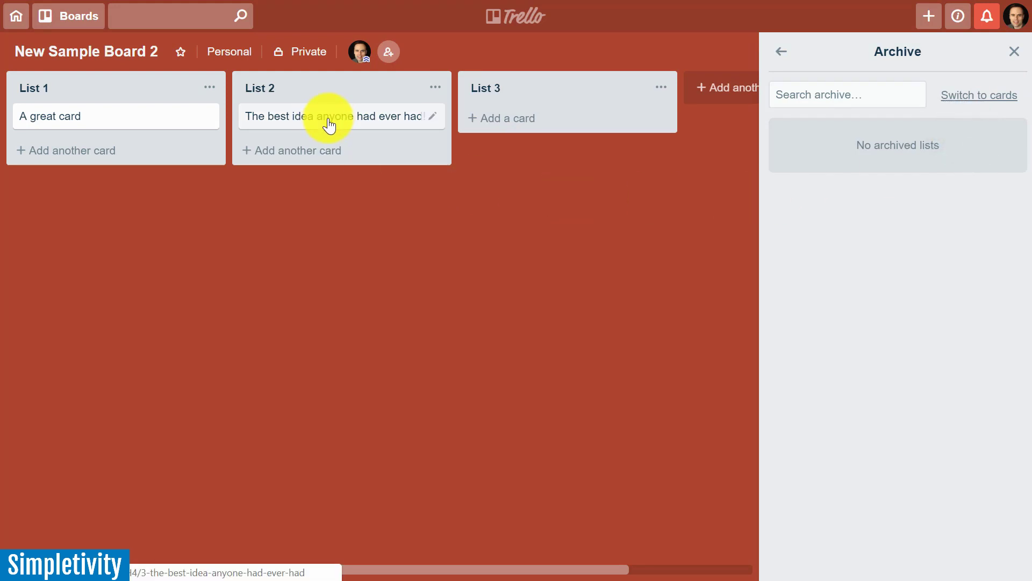
{"action": "left_click", "coordinate": [435, 87]}
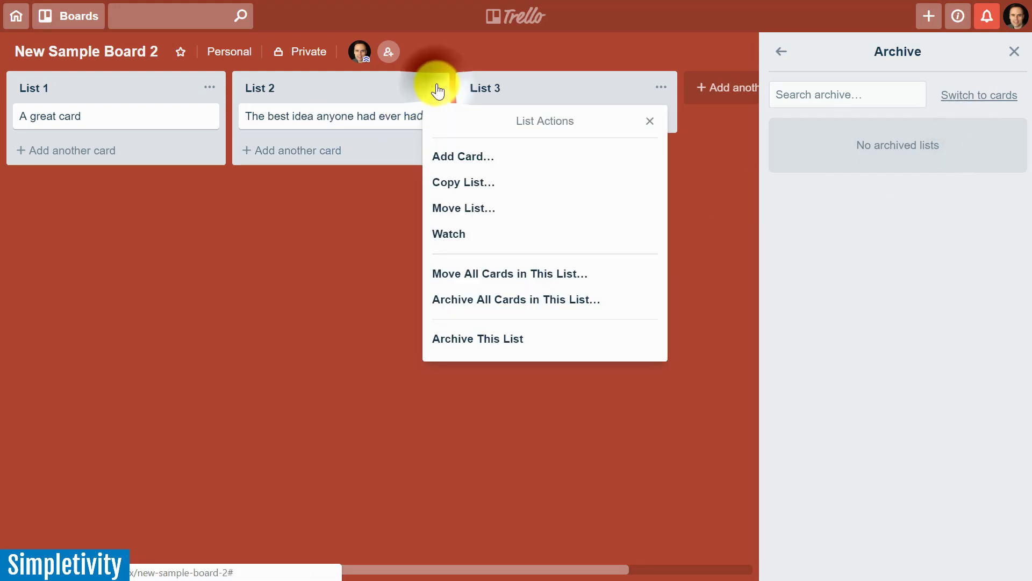
{"action": "left_click", "coordinate": [497, 339]}
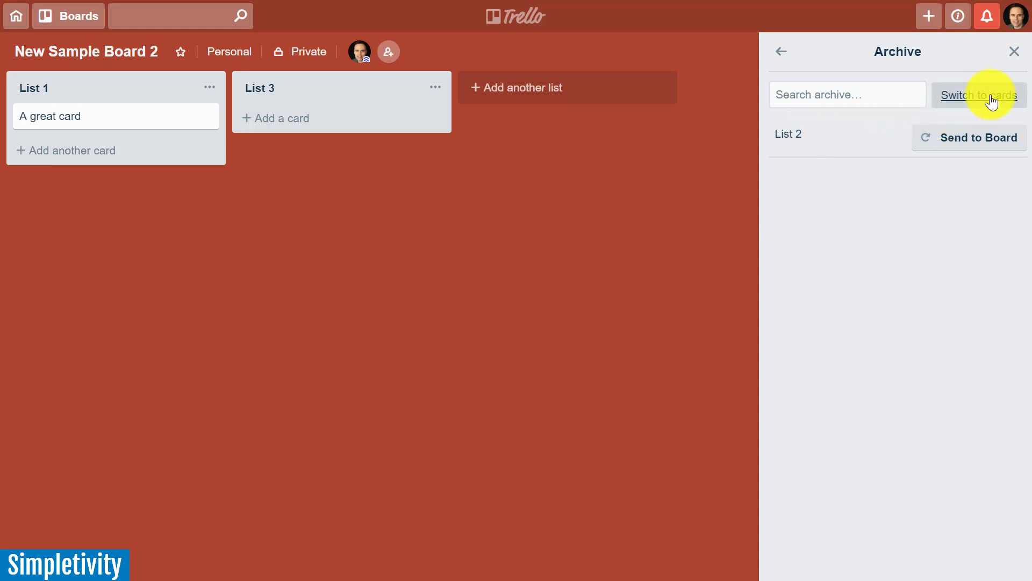
{"action": "left_click", "coordinate": [777, 60]}
{"action": "left_click", "coordinate": [778, 53]}
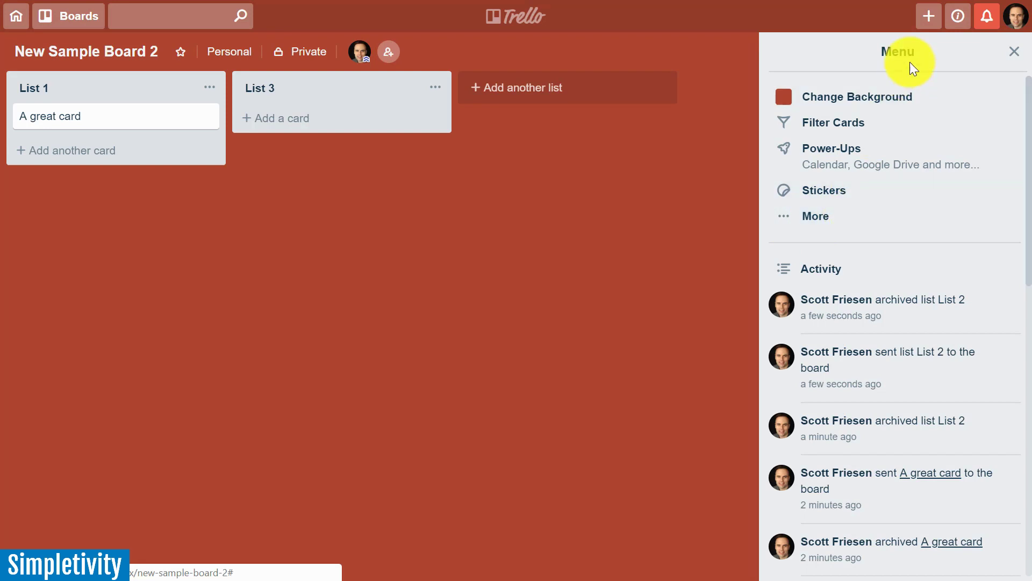
Step: Bring up the Close Board? confirmation for New Sample Board 2 from the sidebar's More options
{"action": "left_click", "coordinate": [849, 220]}
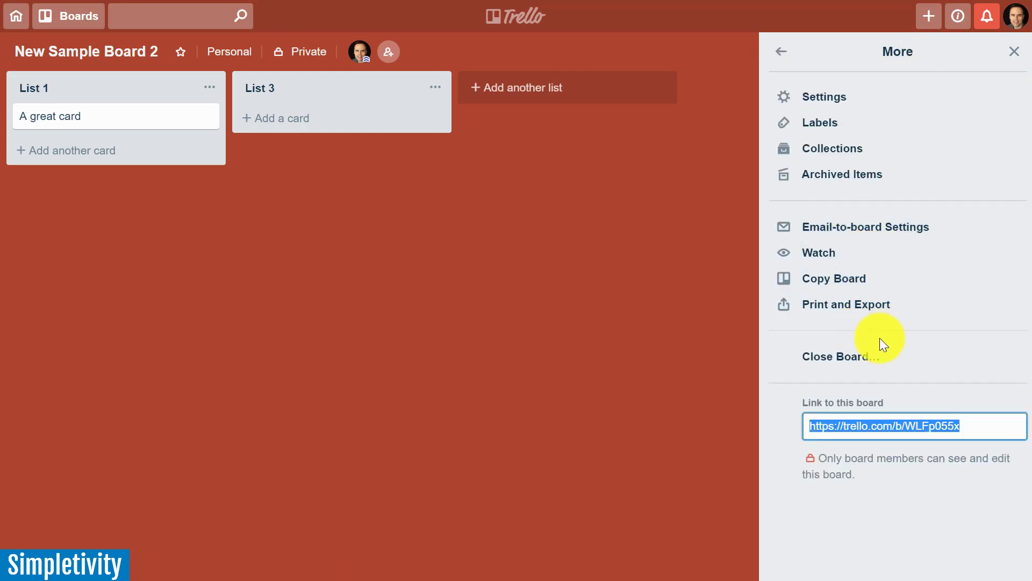
{"action": "left_click", "coordinate": [844, 365]}
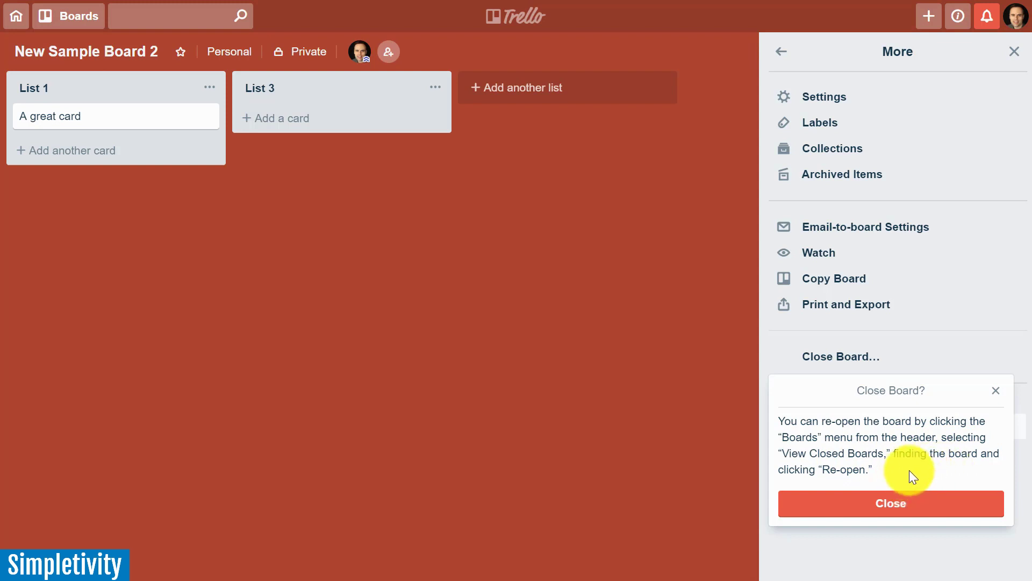
Step: Close New Sample Board 2, then start its permanent deletion to reach the Delete Board? warning
{"action": "left_click", "coordinate": [887, 505]}
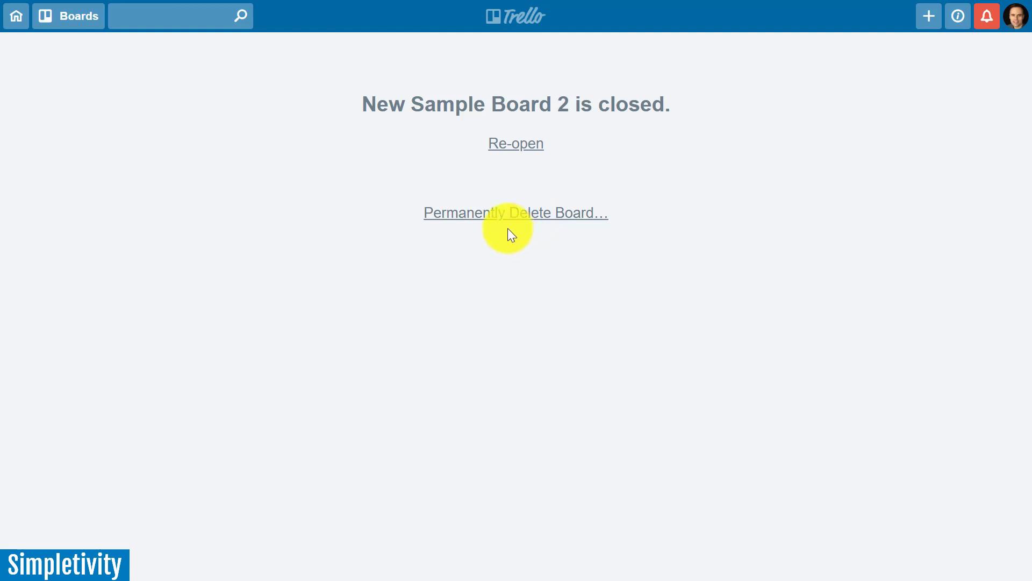
{"action": "left_click", "coordinate": [540, 221]}
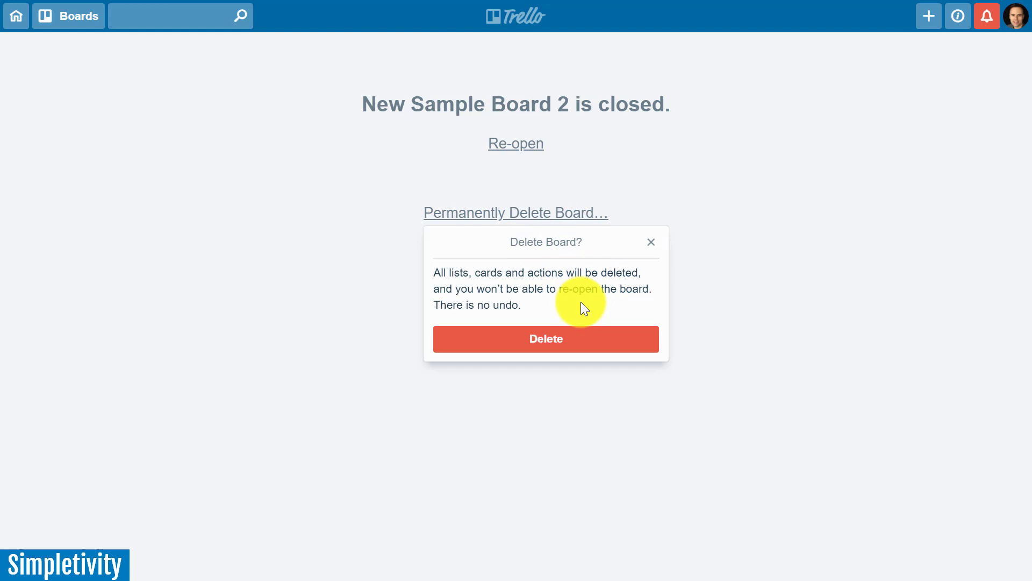
Step: Confirm deletion so New Sample Board 2 is gone and shows Board not found
{"action": "left_click", "coordinate": [591, 343]}
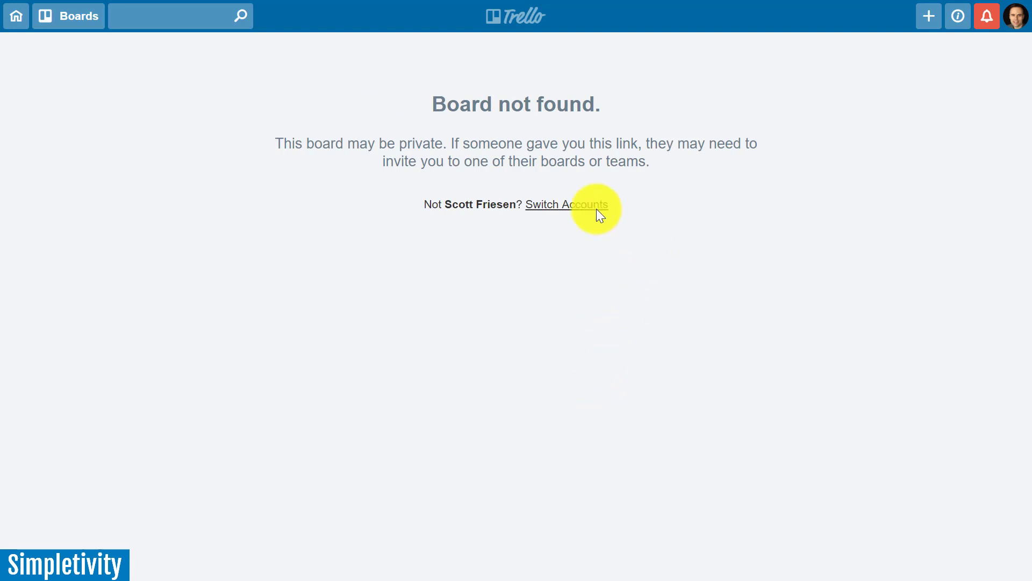